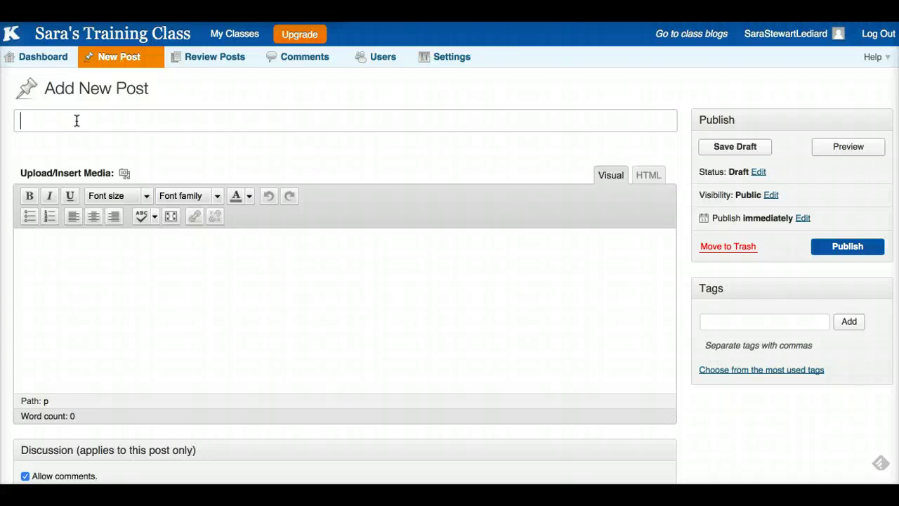
- Title the post "Add a catchy title" and write "Type the post." in its body
{"action": "type", "text": "Add a catchy title"}
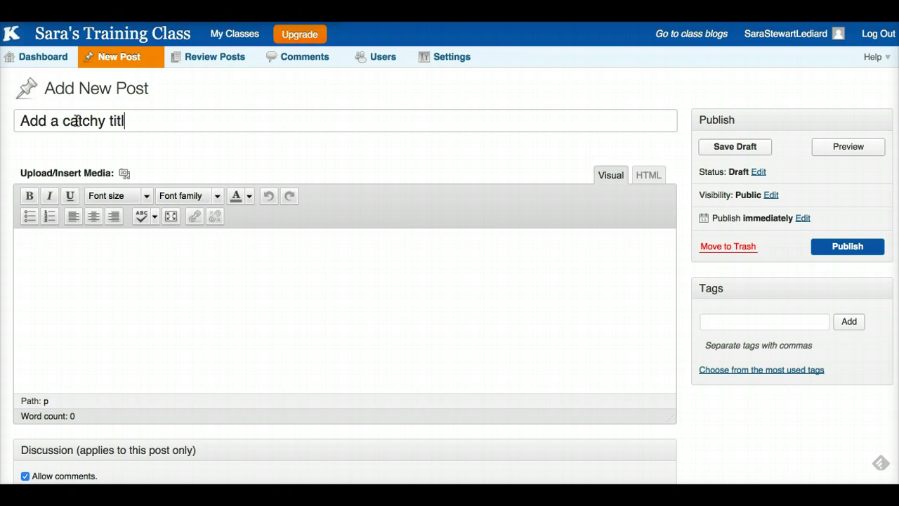
{"action": "left_click", "coordinate": [102, 287]}
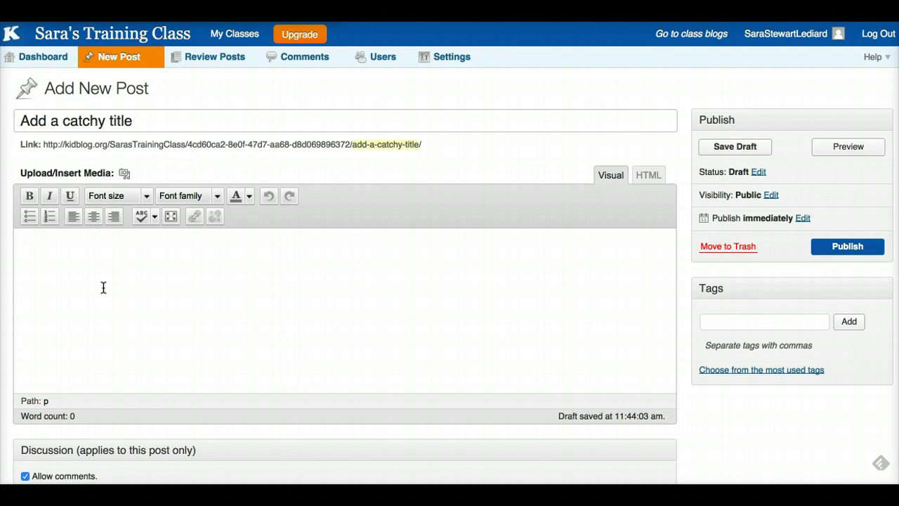
{"action": "left_click", "coordinate": [125, 337]}
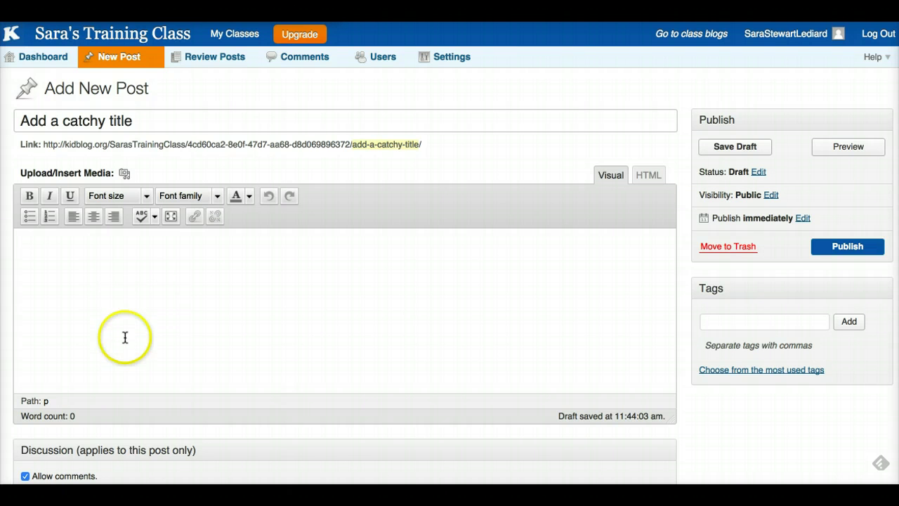
{"action": "scroll", "coordinate": [124, 337], "scroll_direction": "down", "scroll_amount": 1}
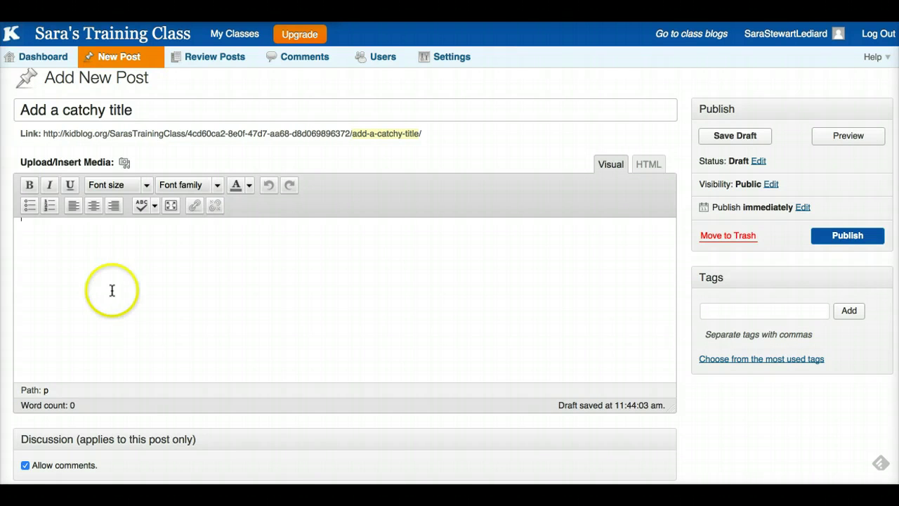
{"action": "left_click", "coordinate": [67, 239]}
{"action": "scroll", "coordinate": [66, 251], "scroll_direction": "up", "scroll_amount": 1}
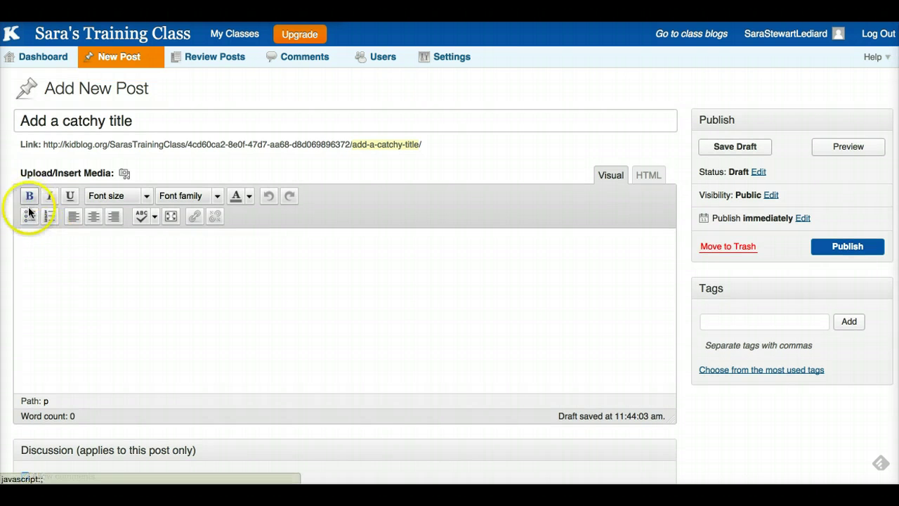
{"action": "type", "text": "Type"}
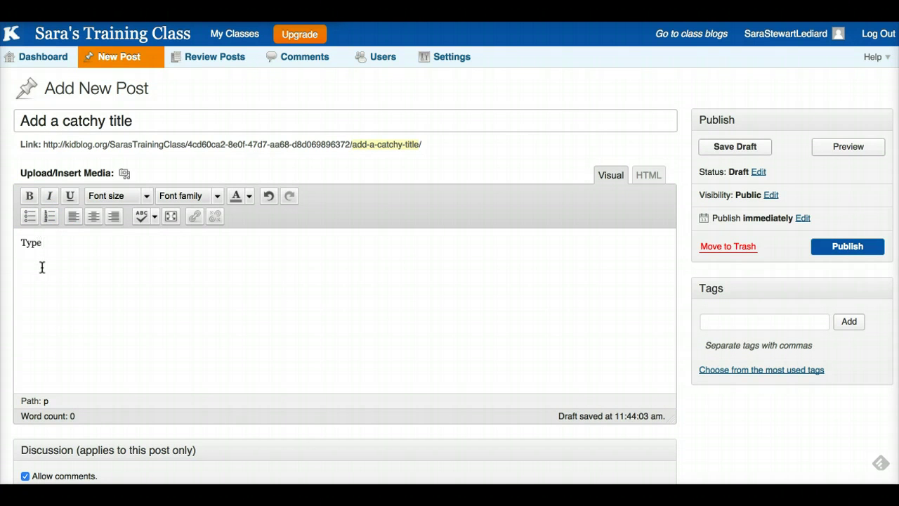
{"action": "type", "text": " the post."}
- Make the whole body sentence bold, italic and underlined
{"action": "left_click_drag", "start_coordinate": [80, 245], "coordinate": [15, 231]}
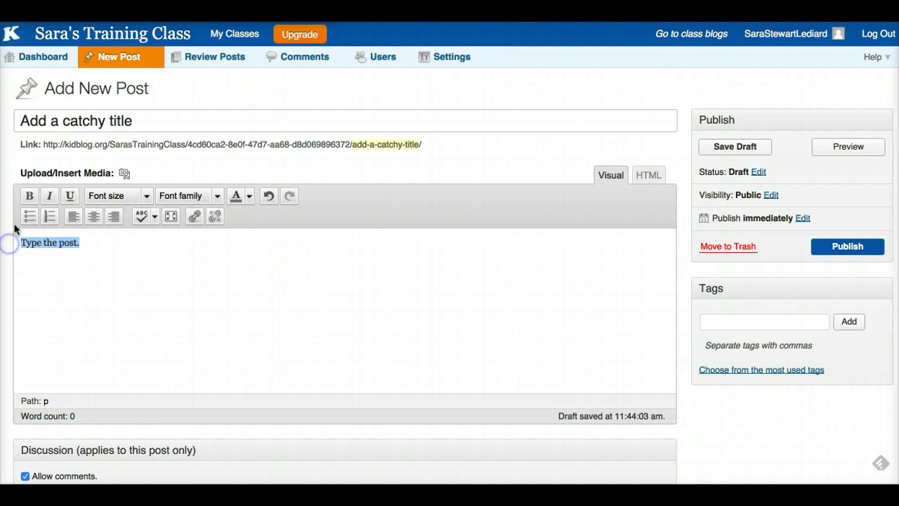
{"action": "left_click", "coordinate": [30, 195]}
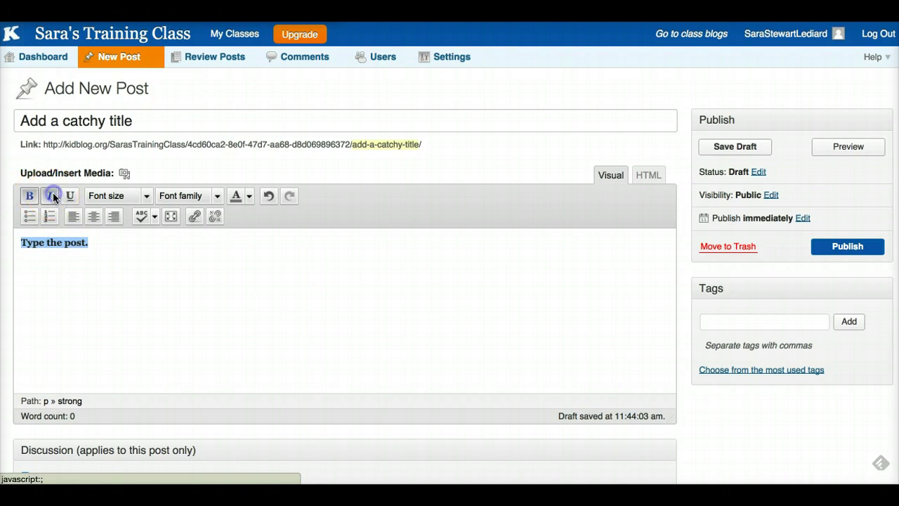
{"action": "left_click", "coordinate": [52, 196]}
{"action": "left_click", "coordinate": [70, 196]}
- Set the body sentence to font size 5 (18pt), Book Antiqua and orange text colour
{"action": "left_click", "coordinate": [113, 196]}
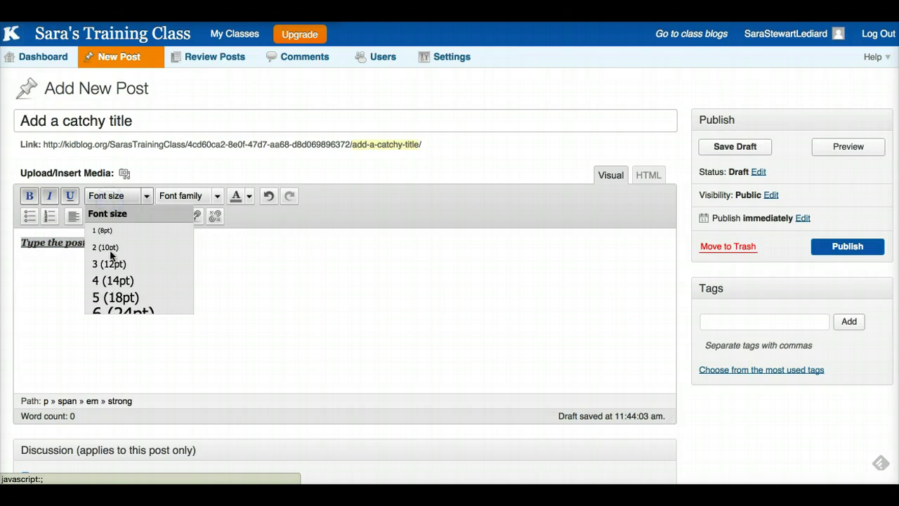
{"action": "left_click", "coordinate": [116, 295]}
{"action": "left_click", "coordinate": [184, 198]}
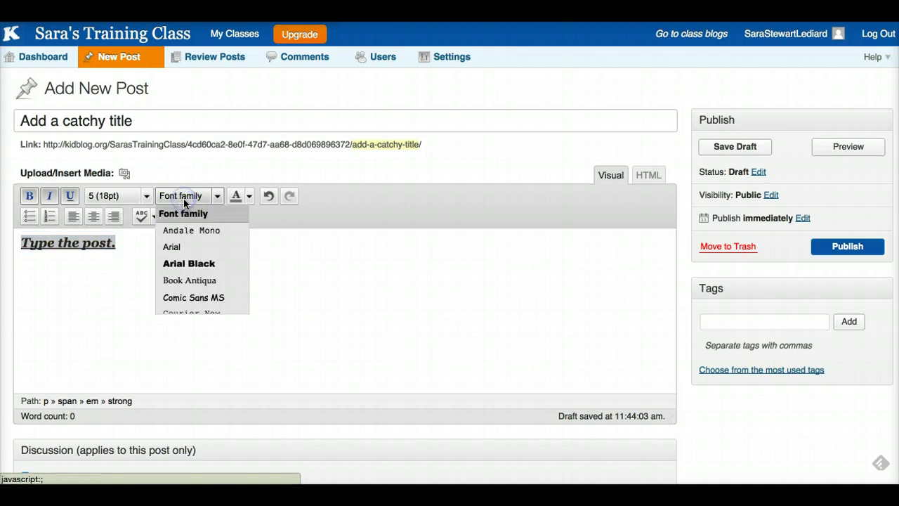
{"action": "left_click", "coordinate": [183, 279]}
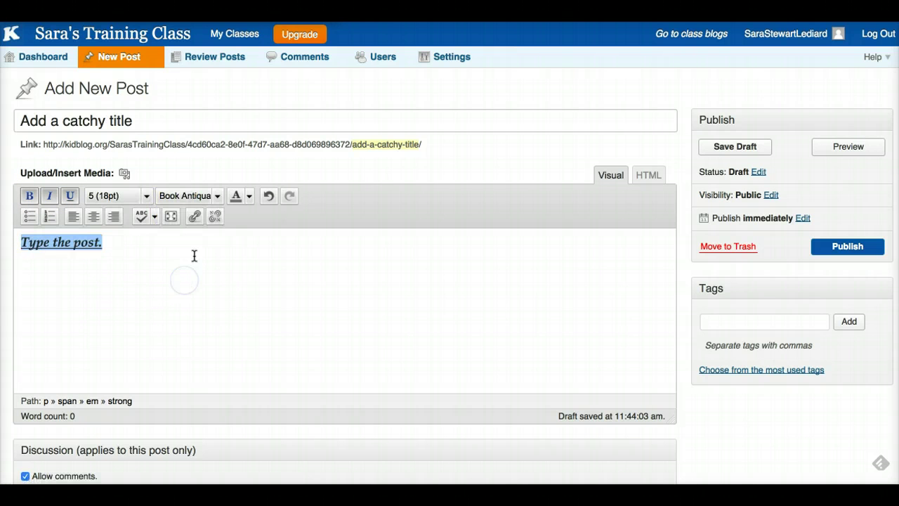
{"action": "left_click", "coordinate": [249, 197]}
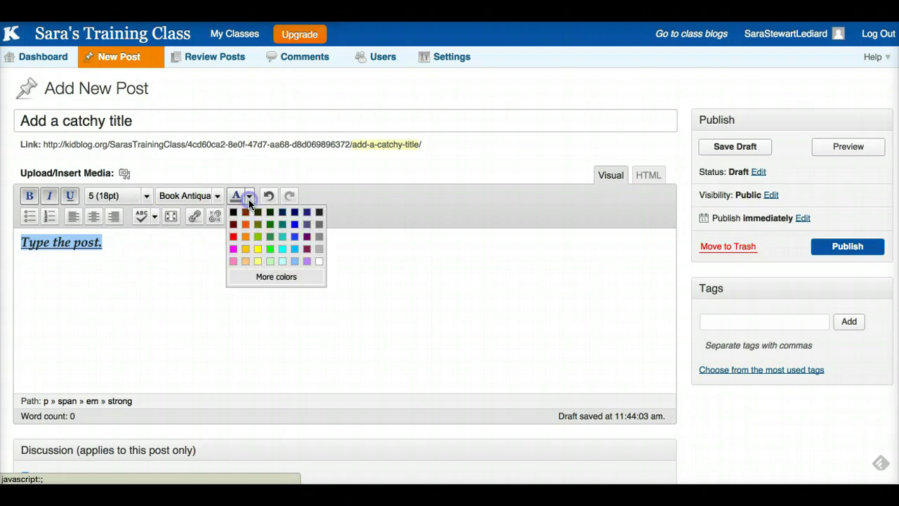
{"action": "left_click", "coordinate": [245, 235]}
{"action": "left_click", "coordinate": [179, 289]}
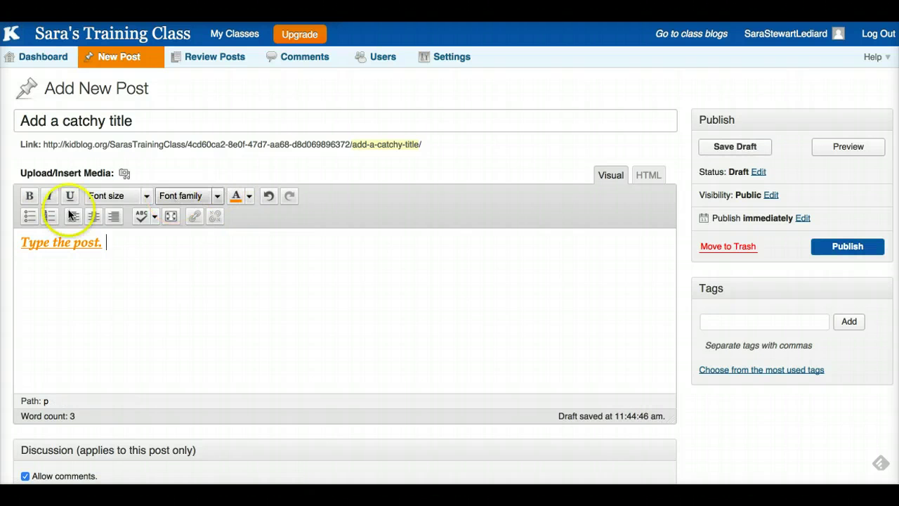
- Turn the body sentence into a numbered list item, trying bullets first, and align it right after trying centred
{"action": "left_click", "coordinate": [30, 218]}
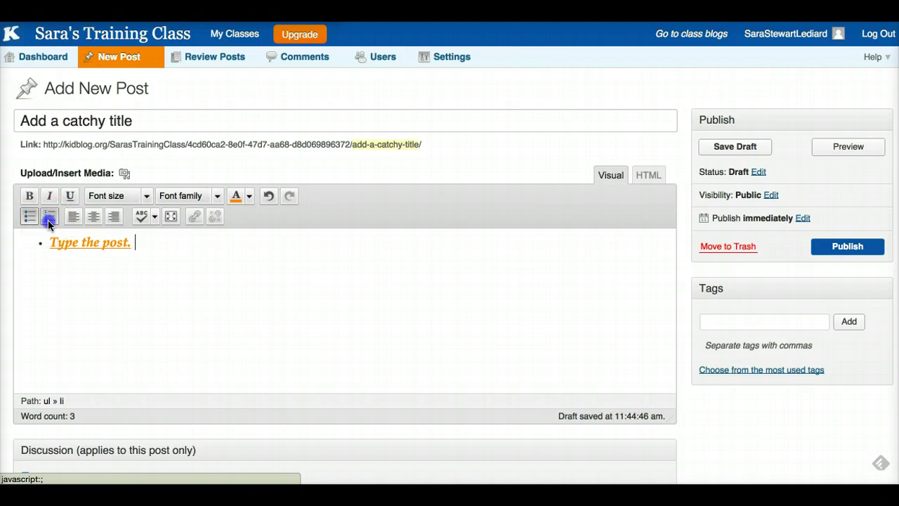
{"action": "left_click", "coordinate": [50, 216]}
{"action": "left_click", "coordinate": [94, 218]}
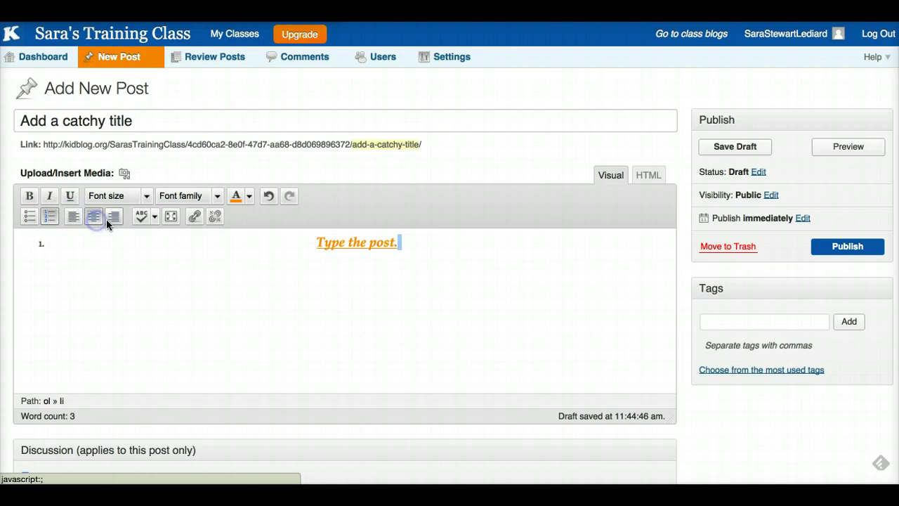
{"action": "left_click", "coordinate": [114, 218]}
{"action": "left_click", "coordinate": [195, 241]}
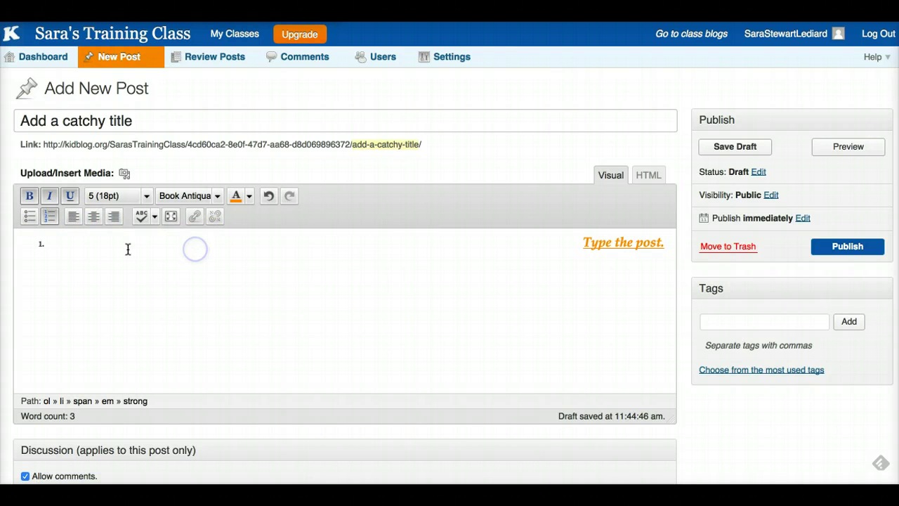
- Replace the body sentence with "Add hyperlinks (links to a website on the internet)" and remove the list numbering
{"action": "double_click", "coordinate": [38, 242]}
{"action": "key", "text": "BackSpace"}
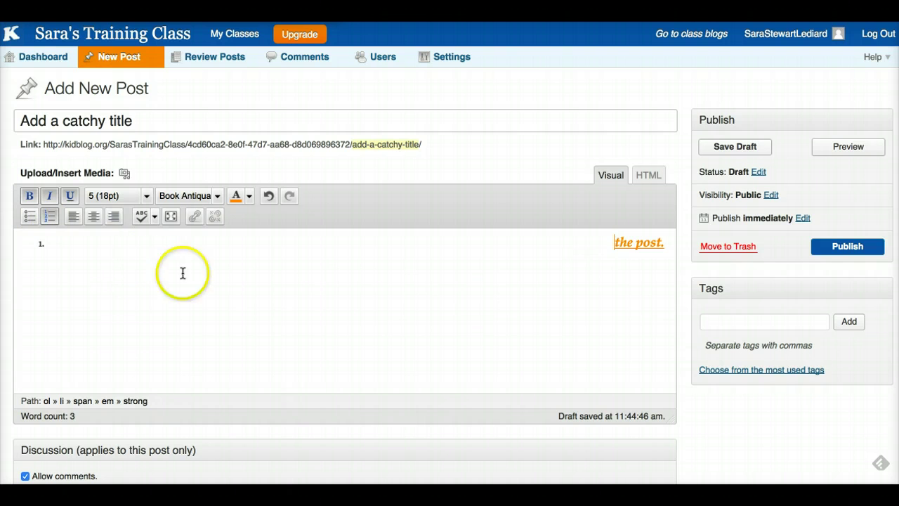
{"action": "left_click_drag", "start_coordinate": [603, 245], "coordinate": [690, 253]}
{"action": "key", "text": "BackSpace"}
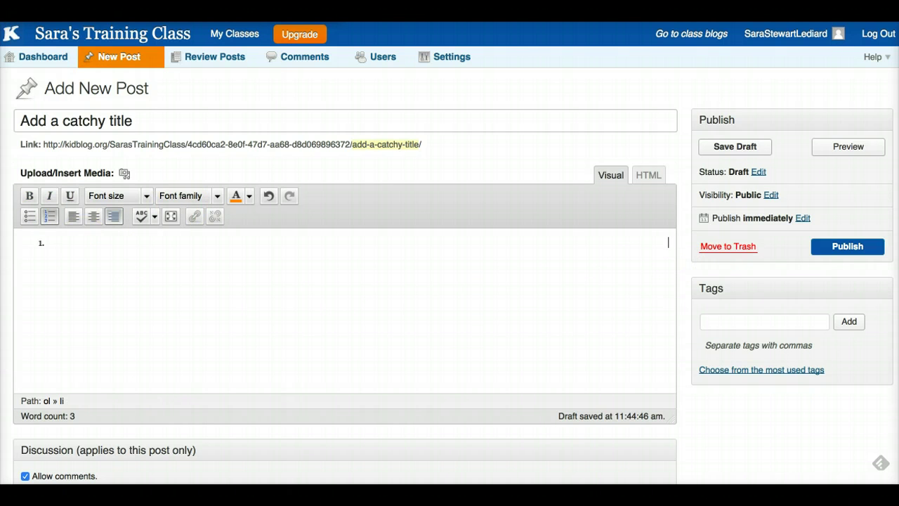
{"action": "left_click", "coordinate": [45, 243]}
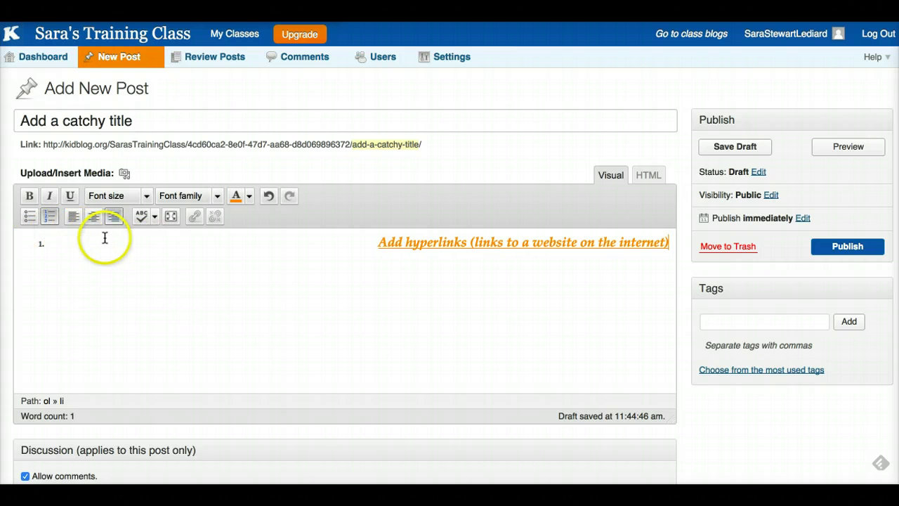
{"action": "left_click", "coordinate": [49, 215]}
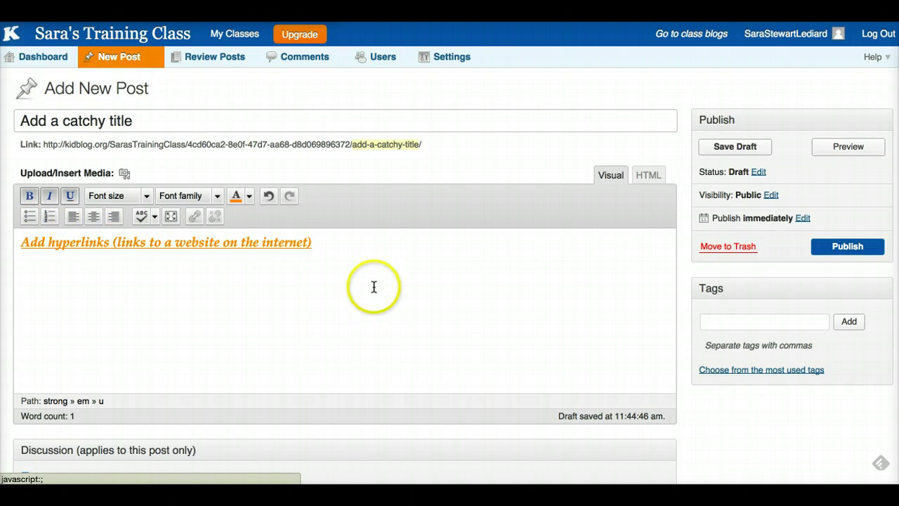
{"action": "left_click_drag", "start_coordinate": [311, 247], "coordinate": [8, 231]}
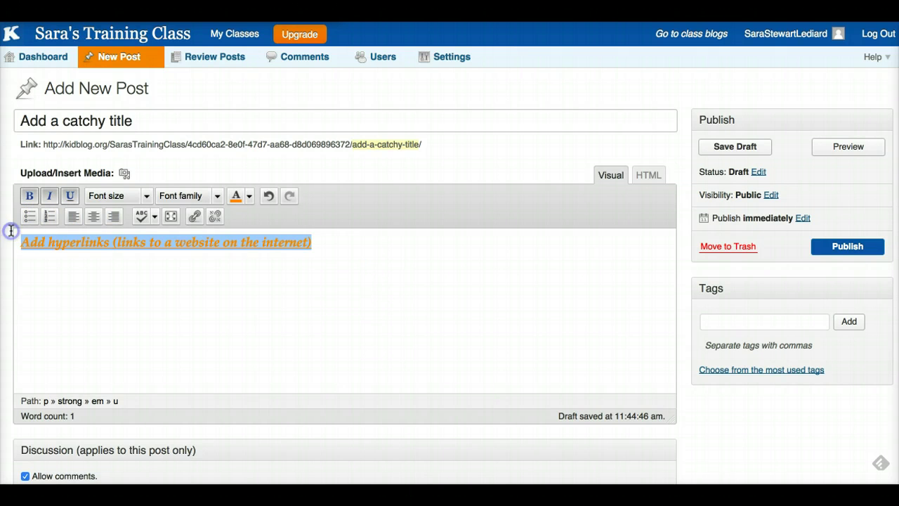
{"action": "left_click", "coordinate": [196, 217]}
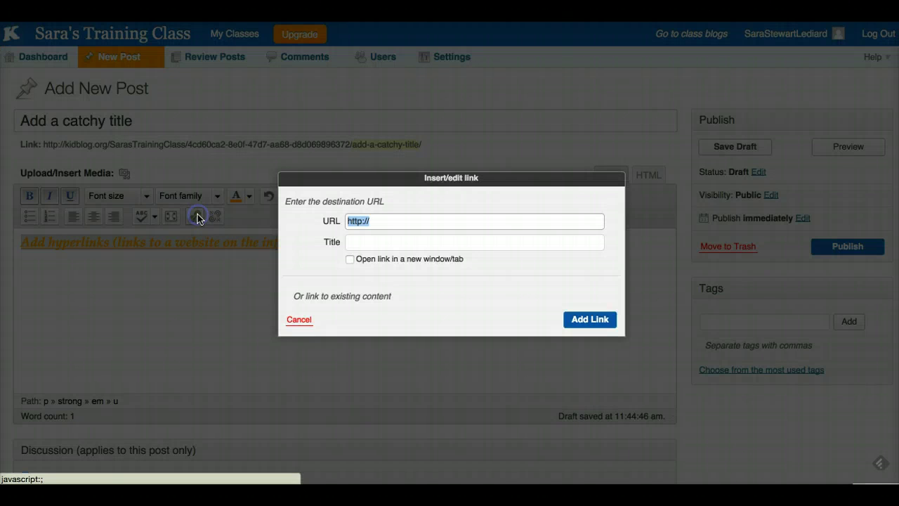
{"action": "left_click", "coordinate": [376, 220]}
{"action": "type", "text": "google."}
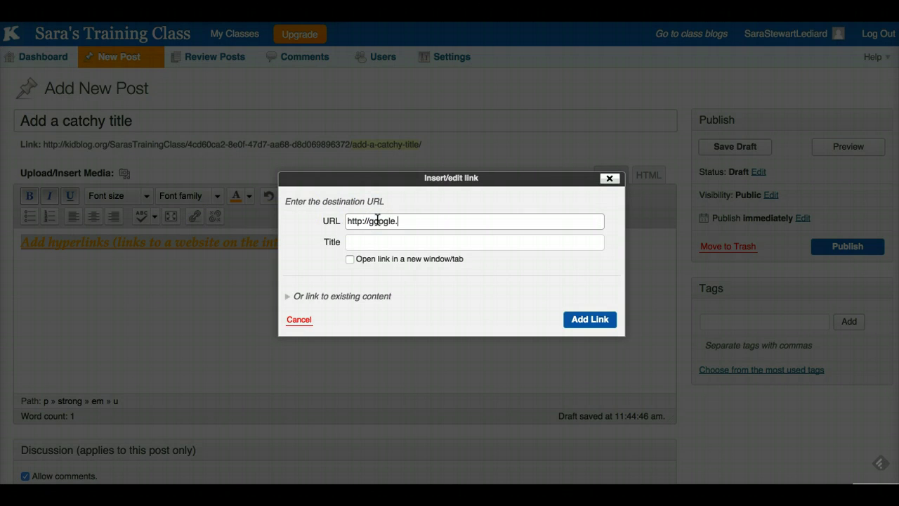
{"action": "type", "text": "com"}
{"action": "left_click", "coordinate": [371, 240]}
{"action": "type", "text": "Goog"}
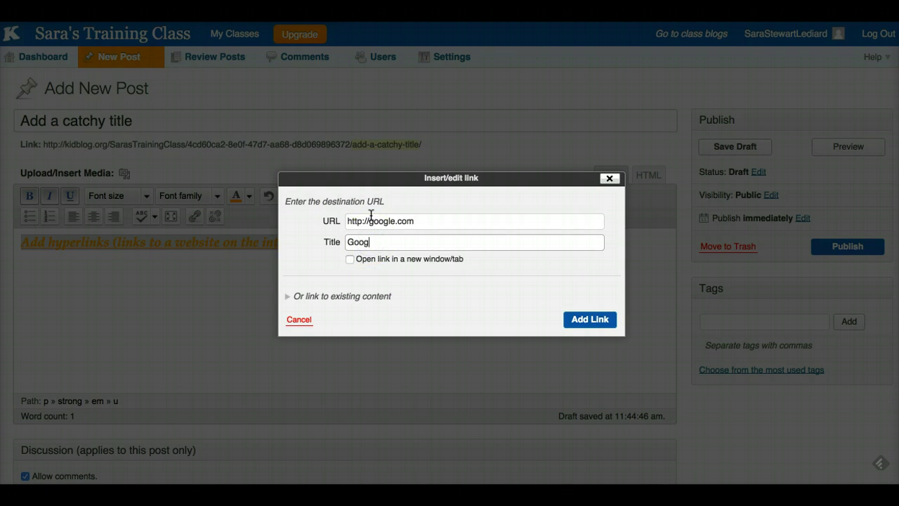
{"action": "type", "text": "le"}
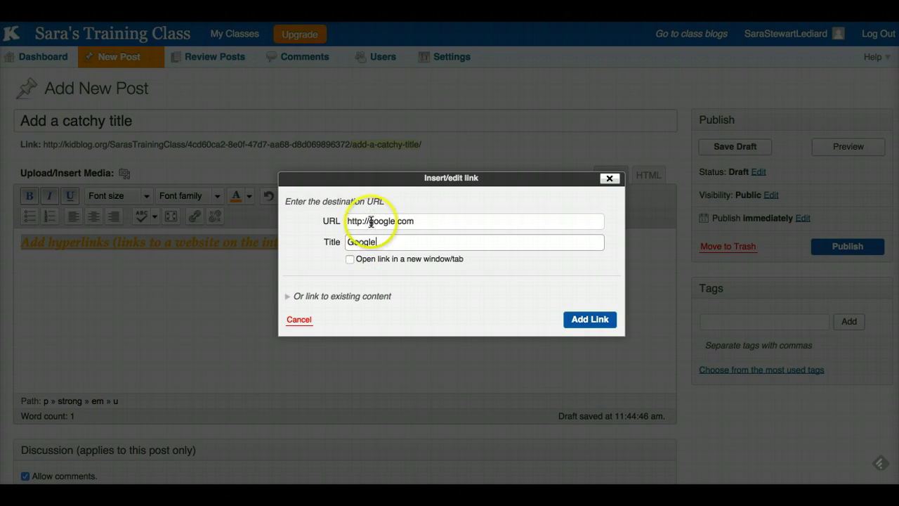
{"action": "left_click", "coordinate": [291, 298]}
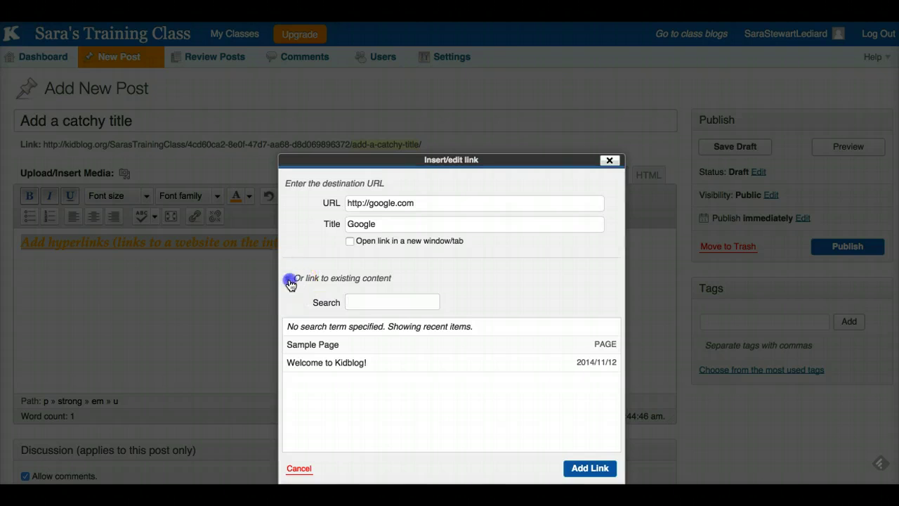
{"action": "left_click", "coordinate": [290, 281]}
{"action": "left_click", "coordinate": [582, 301]}
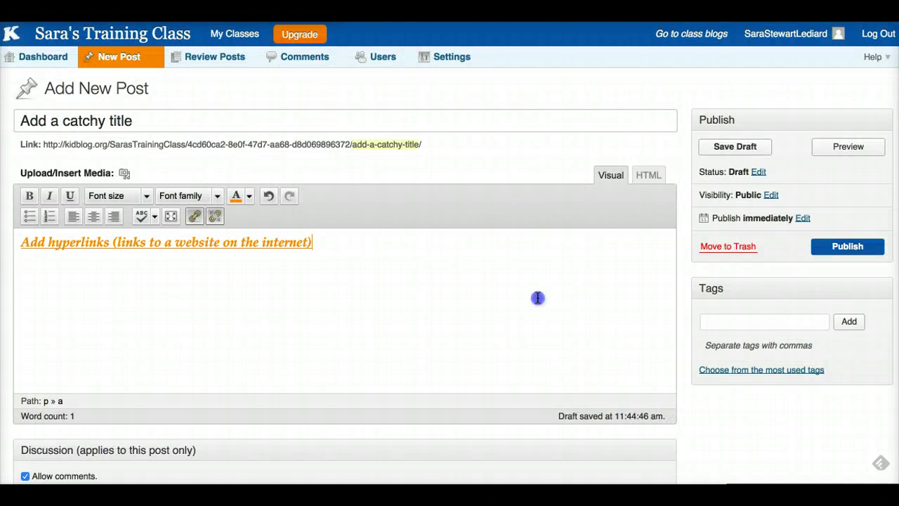
{"action": "scroll", "coordinate": [537, 298], "scroll_direction": "down", "scroll_amount": 2}
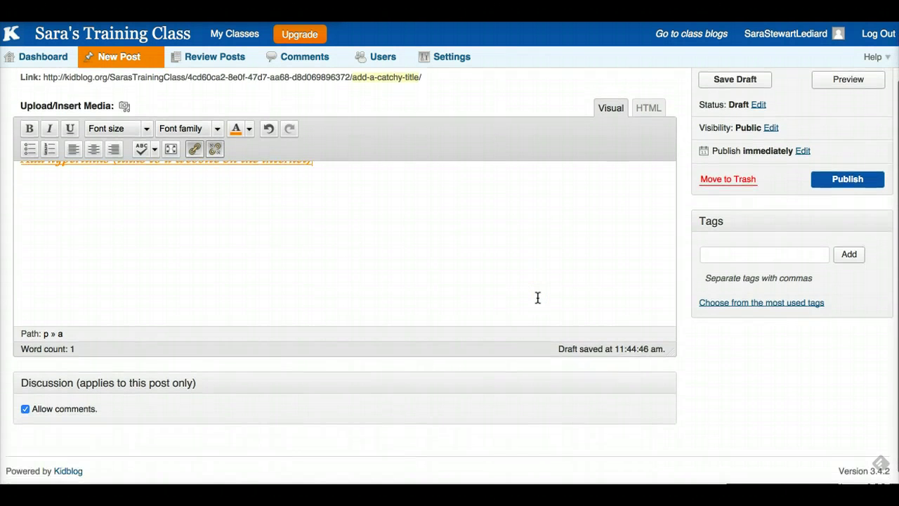
{"action": "scroll", "coordinate": [537, 298], "scroll_direction": "up", "scroll_amount": 2}
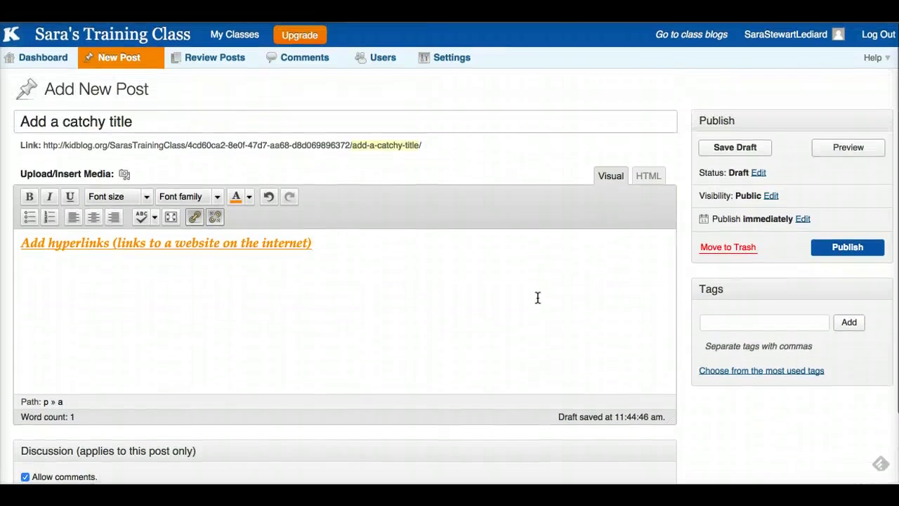
{"action": "left_click", "coordinate": [427, 267]}
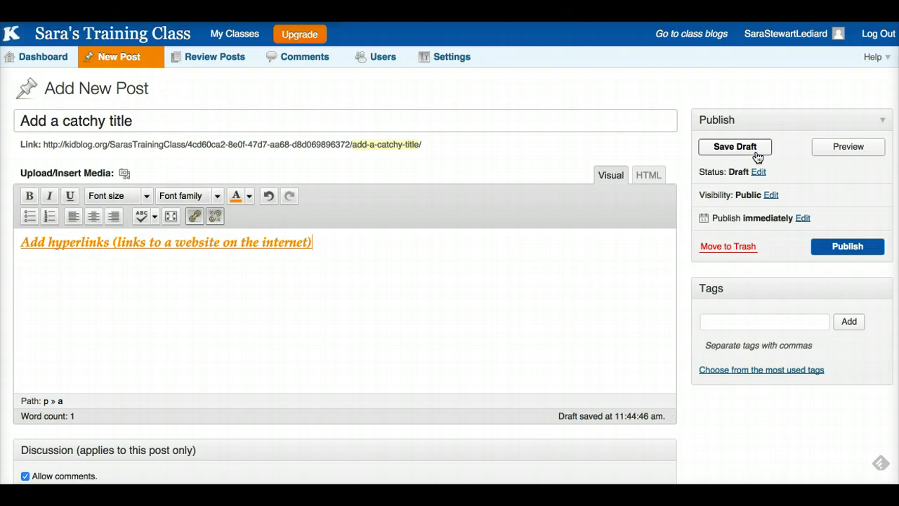
{"action": "left_click", "coordinate": [843, 251]}
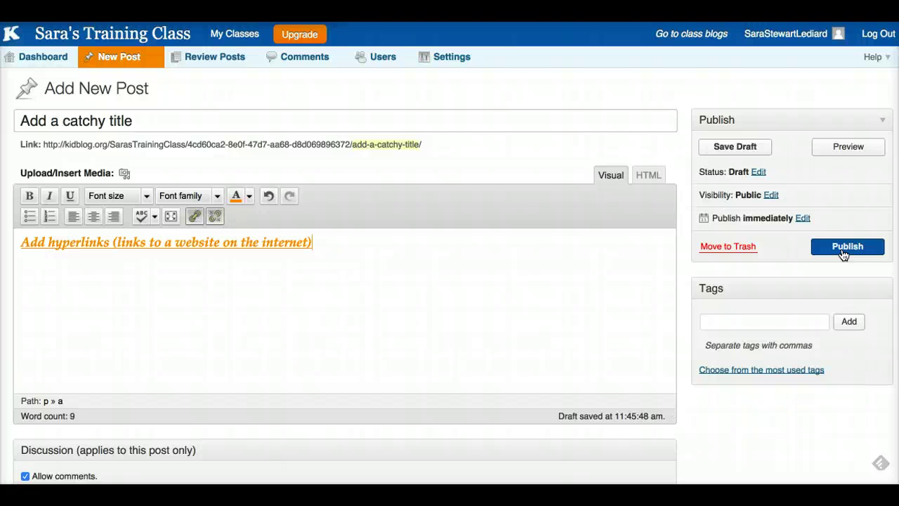
{"action": "left_click", "coordinate": [844, 253]}
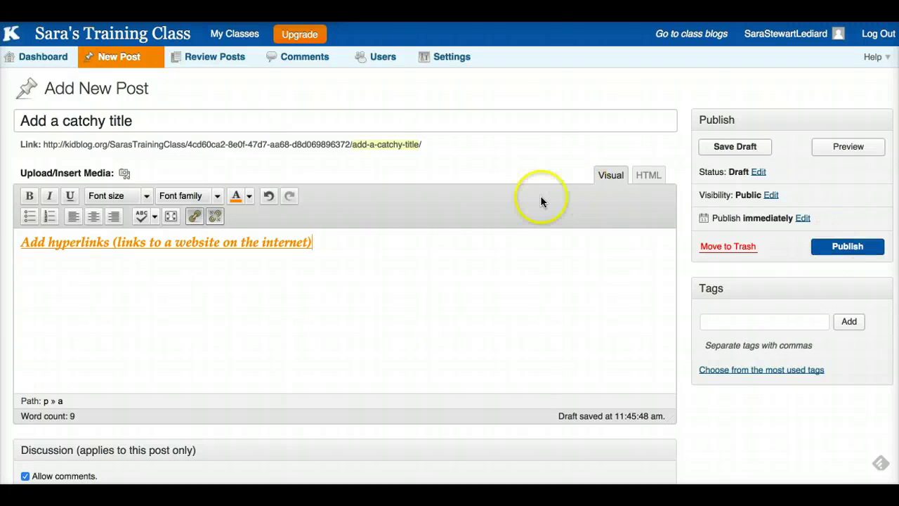
- Show the HTML source of the post body, comparing it with the visual view
{"action": "left_click", "coordinate": [660, 181]}
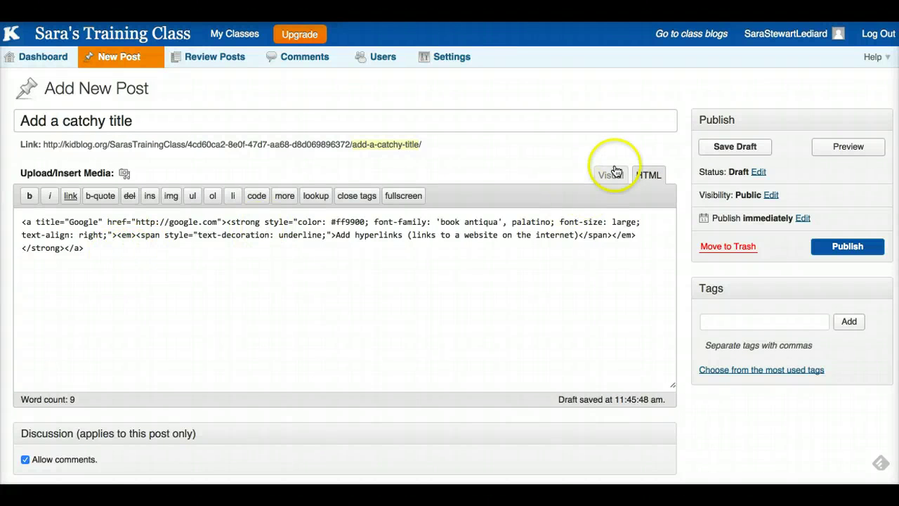
{"action": "left_click", "coordinate": [612, 175]}
{"action": "left_click", "coordinate": [648, 174]}
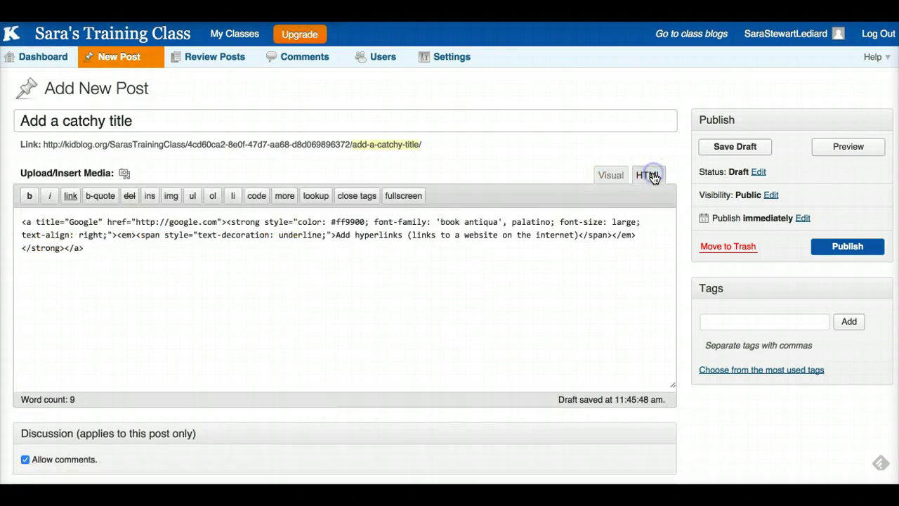
{"action": "left_click", "coordinate": [186, 263]}
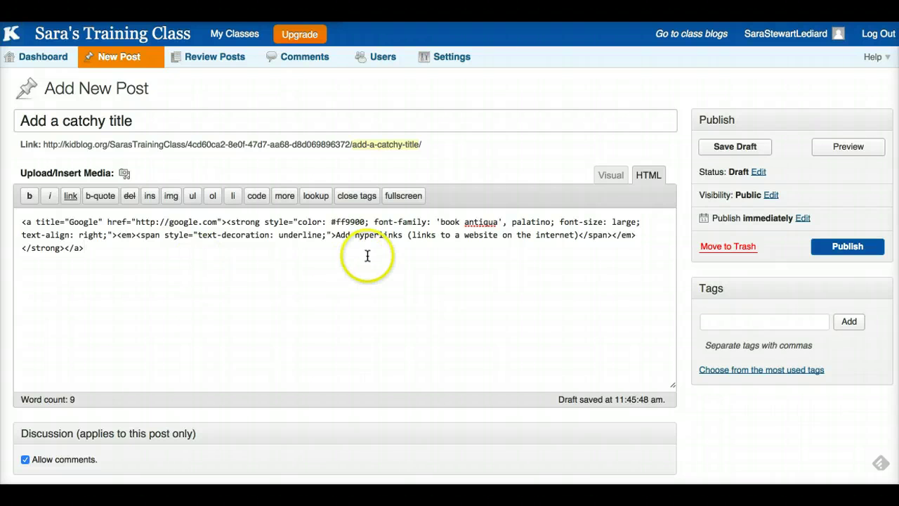
- Return the post body to the visual view and briefly show the window for adding media
{"action": "left_click", "coordinate": [605, 177]}
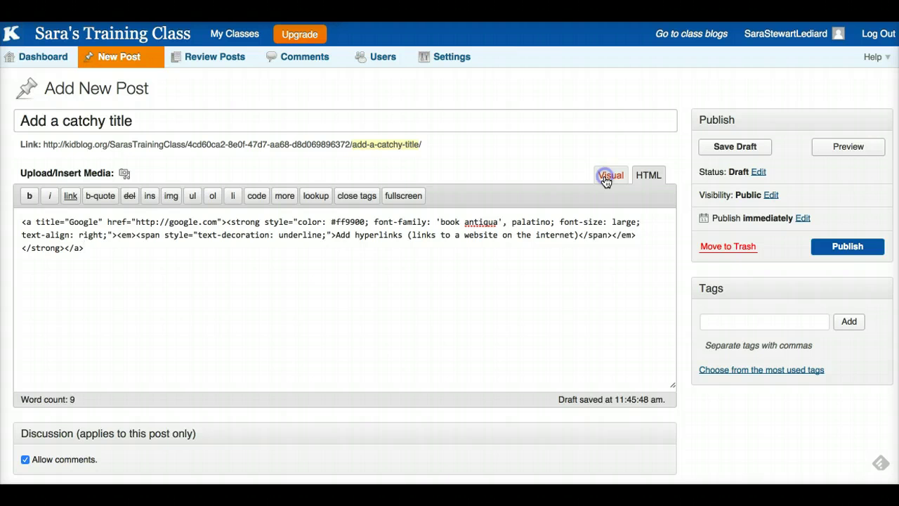
{"action": "left_click", "coordinate": [82, 174]}
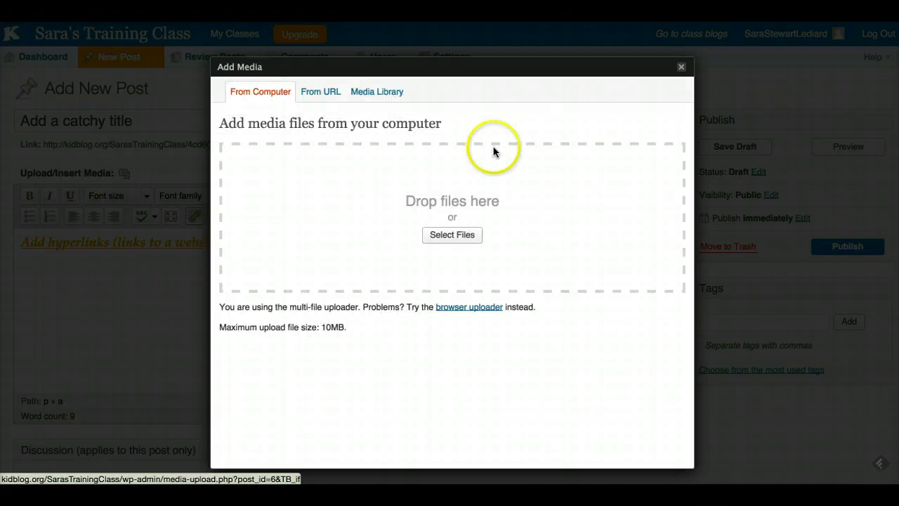
{"action": "left_click", "coordinate": [681, 67]}
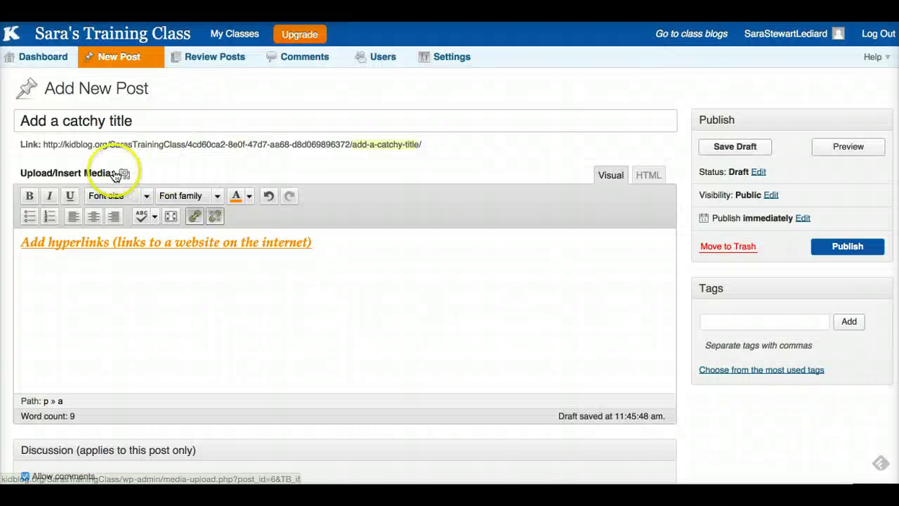
- Look through the media sources for the post: another website's URL, the media library and files from the computer
{"action": "left_click", "coordinate": [116, 173]}
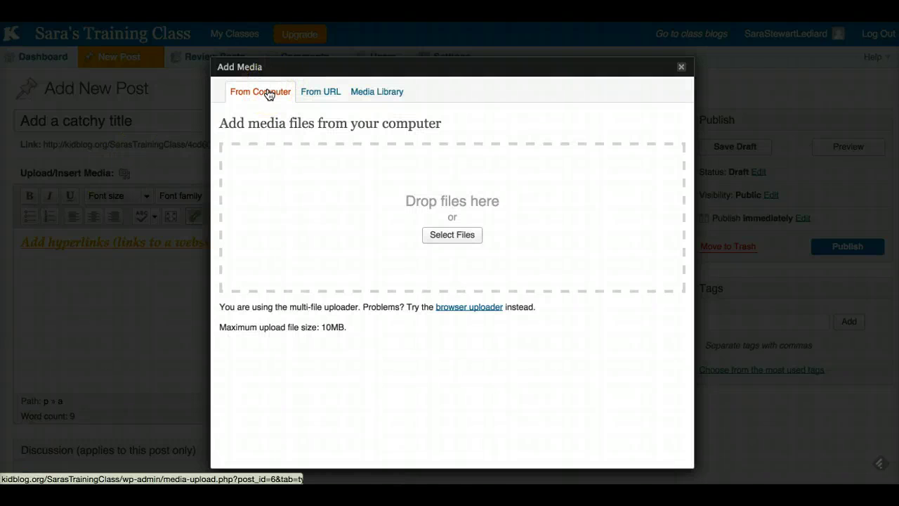
{"action": "left_click", "coordinate": [307, 93]}
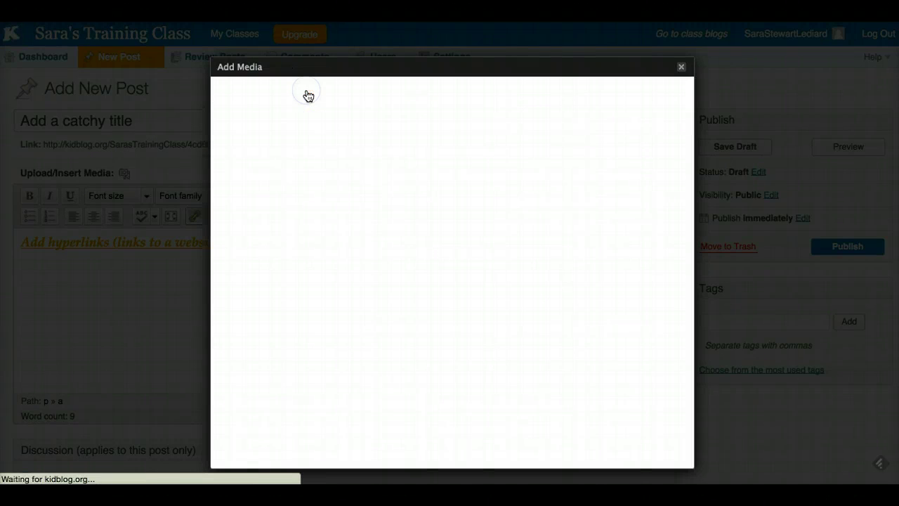
{"action": "left_click", "coordinate": [291, 156]}
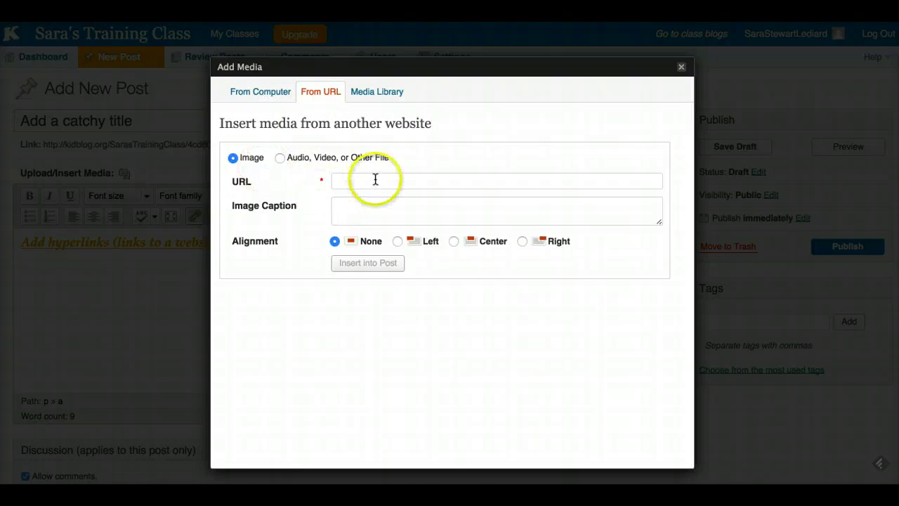
{"action": "left_click", "coordinate": [372, 99]}
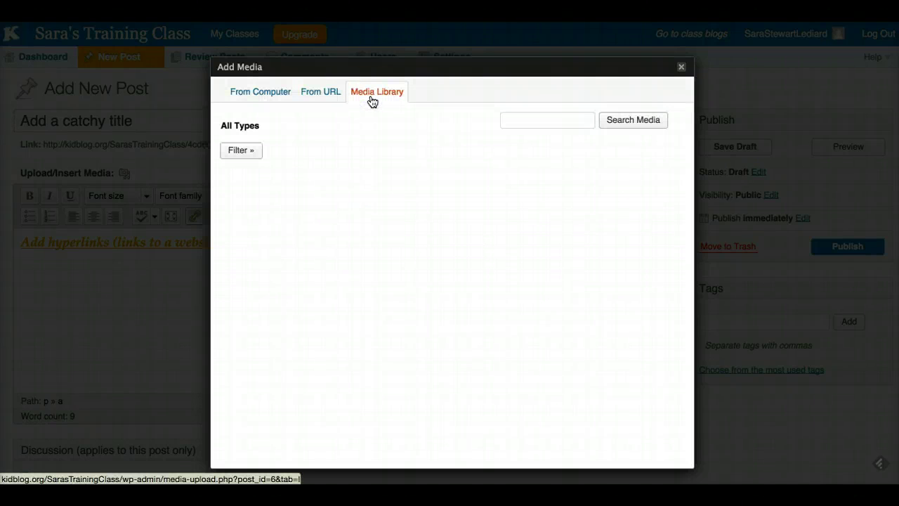
{"action": "left_click", "coordinate": [352, 155]}
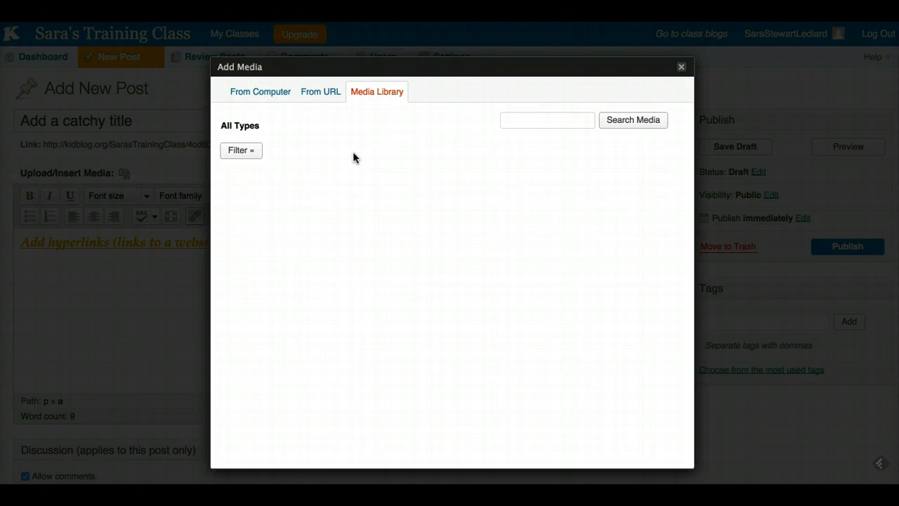
{"action": "left_click", "coordinate": [243, 97]}
{"action": "left_click", "coordinate": [592, 112]}
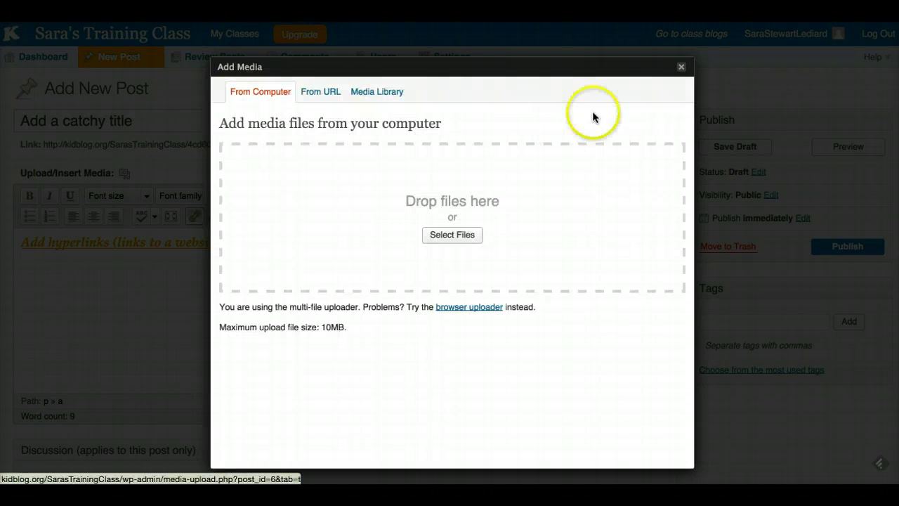
{"action": "left_click", "coordinate": [679, 70]}
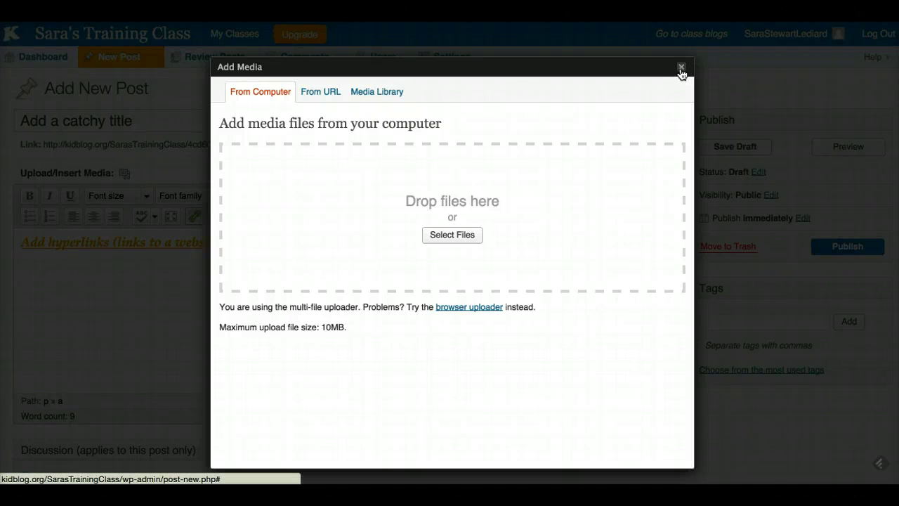
{"action": "left_click", "coordinate": [681, 68]}
- Browse the Desktop files offered for upload from the computer, cancel the selection and close the media window
{"action": "left_click", "coordinate": [472, 235]}
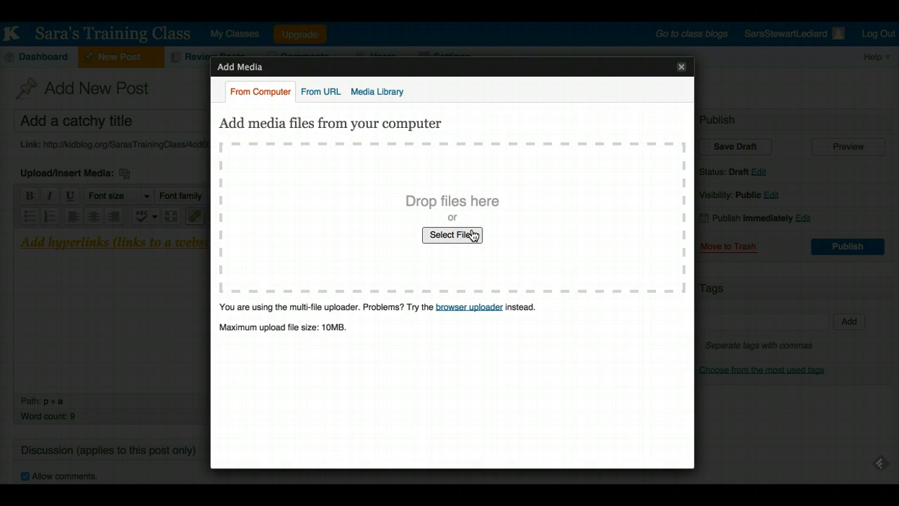
{"action": "left_click", "coordinate": [680, 70]}
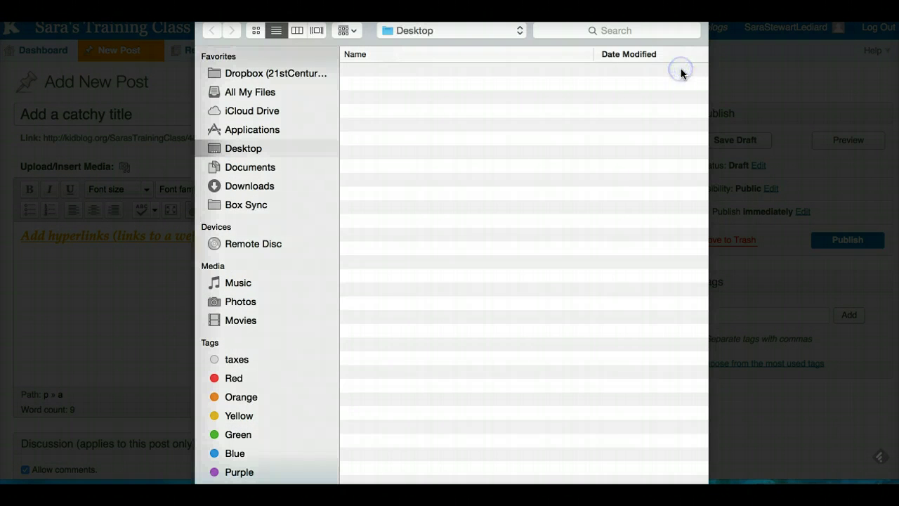
{"action": "scroll", "coordinate": [509, 151], "scroll_direction": "down", "scroll_amount": 10}
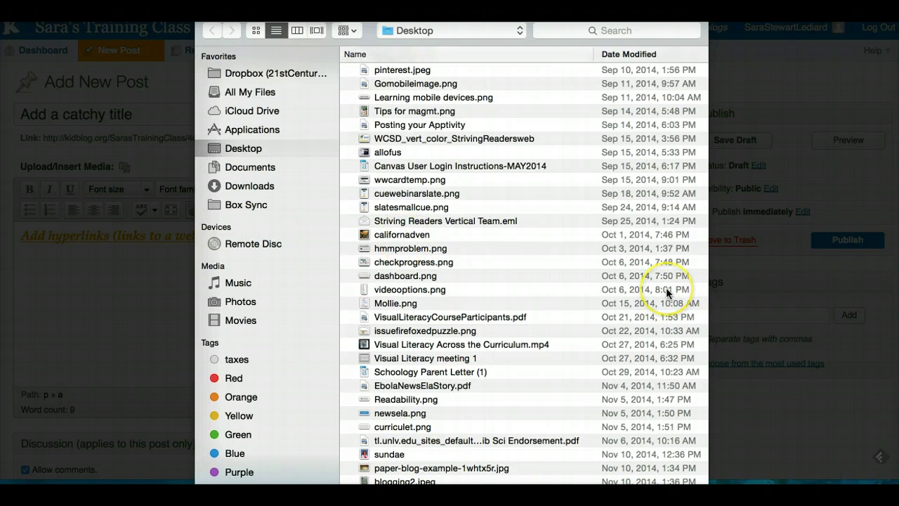
{"action": "scroll", "coordinate": [667, 292], "scroll_direction": "down", "scroll_amount": 1}
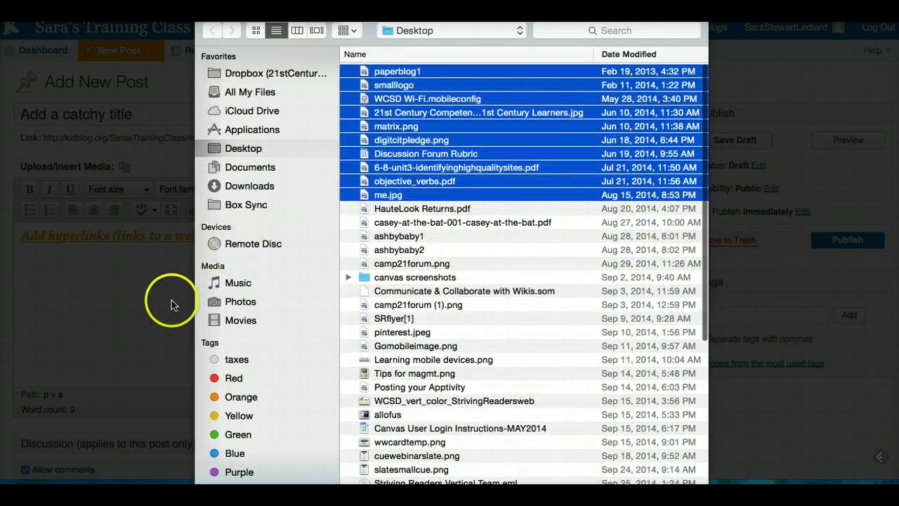
{"action": "scroll", "coordinate": [503, 159], "scroll_direction": "down", "scroll_amount": 10}
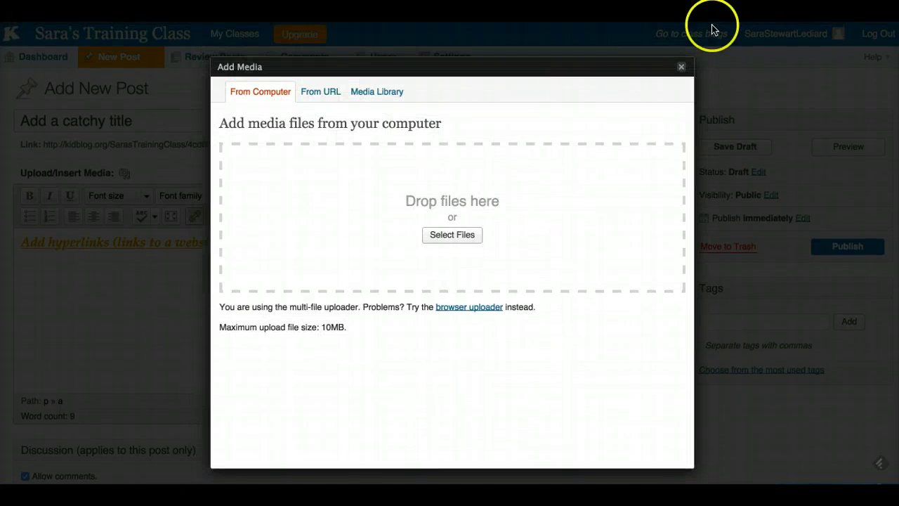
{"action": "left_click", "coordinate": [681, 67]}
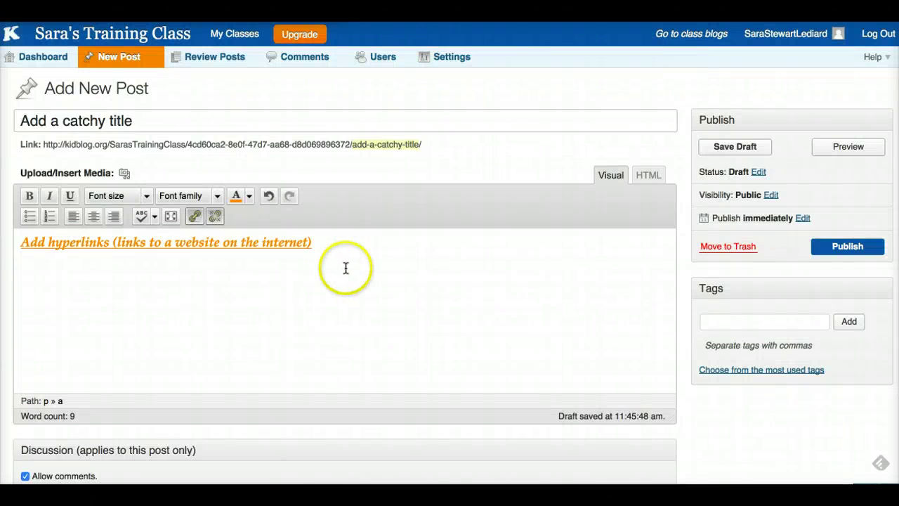
- Show the discussion setting that allows comments on this post, leaving comments allowed
{"action": "scroll", "coordinate": [346, 268], "scroll_direction": "down", "scroll_amount": 3}
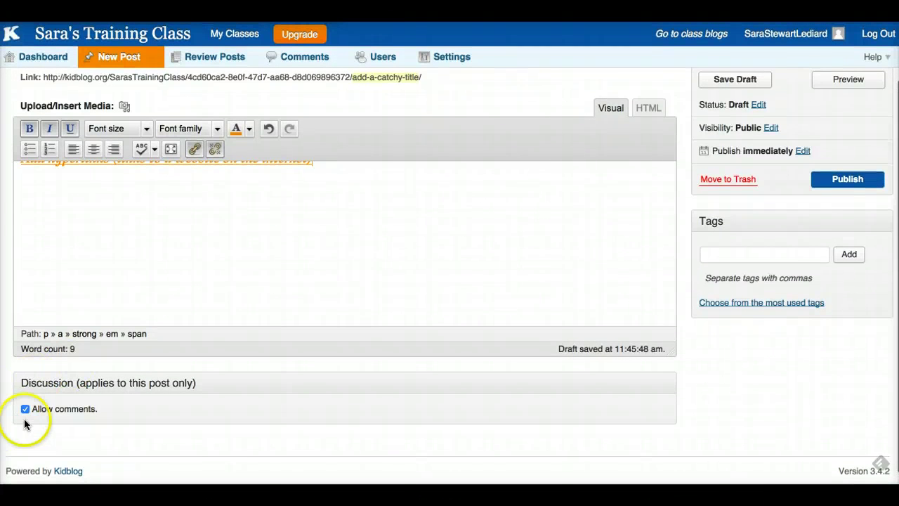
{"action": "left_click", "coordinate": [25, 410]}
{"action": "scroll", "coordinate": [197, 408], "scroll_direction": "up", "scroll_amount": 2}
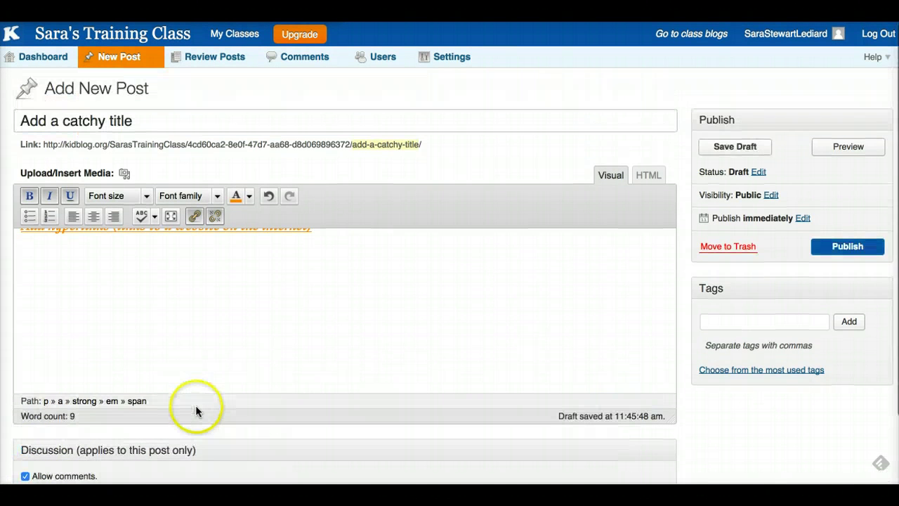
- Preview the post as it appears on the blog and look over its body and comment area
{"action": "left_click", "coordinate": [848, 147]}
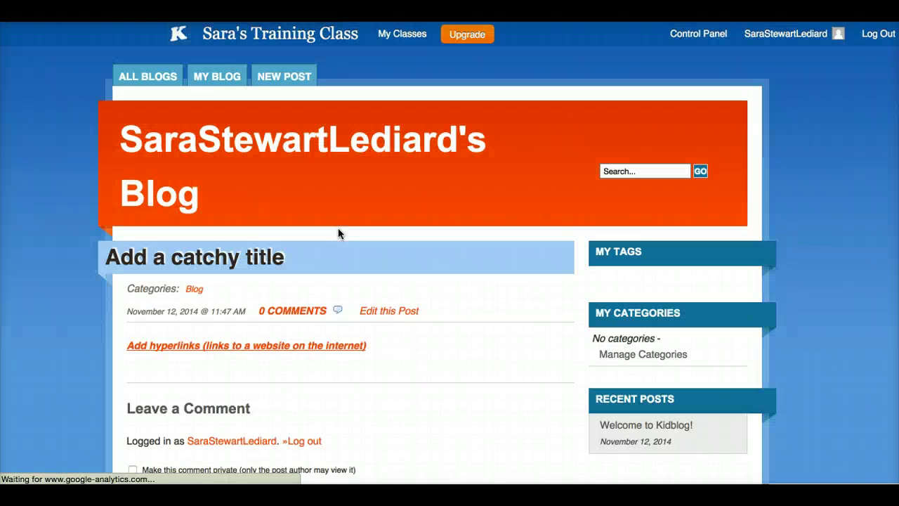
{"action": "scroll", "coordinate": [338, 229], "scroll_direction": "down", "scroll_amount": 5}
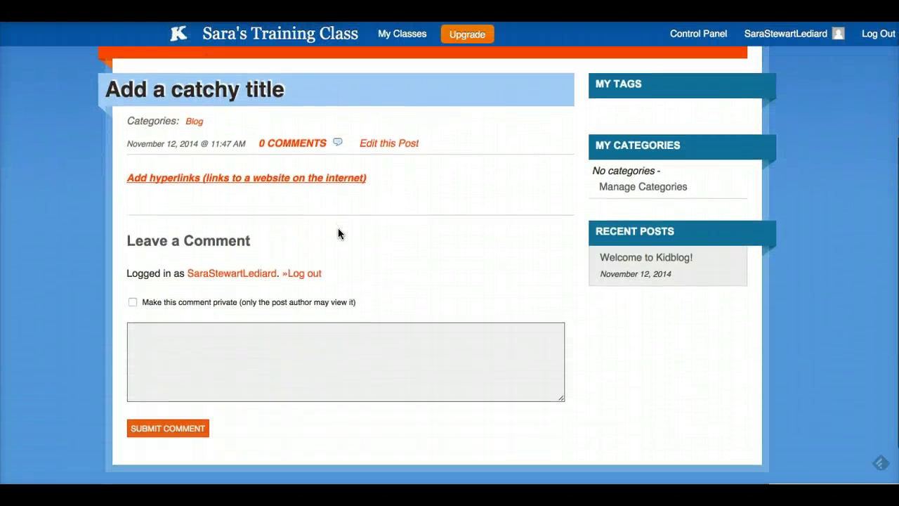
{"action": "scroll", "coordinate": [337, 231], "scroll_direction": "down", "scroll_amount": 1}
{"action": "scroll", "coordinate": [338, 231], "scroll_direction": "up", "scroll_amount": 3}
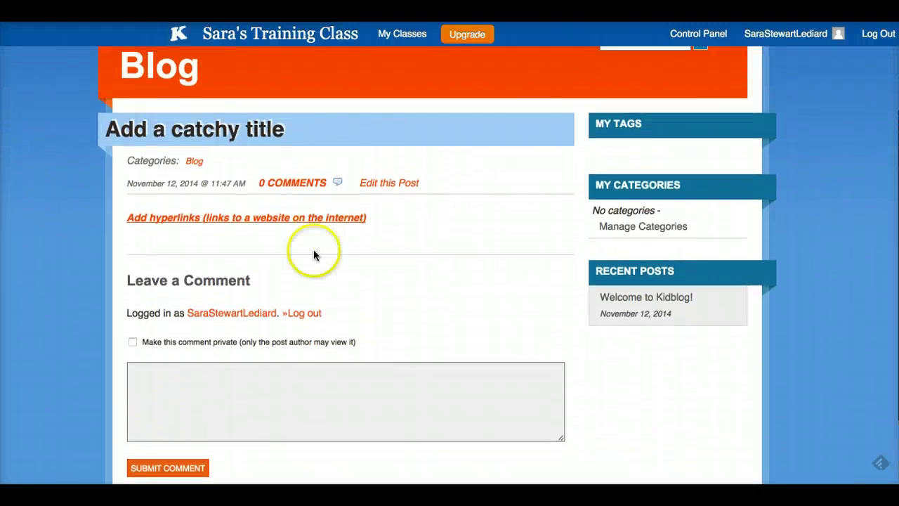
- Test the body hyperlink in the preview by following it to Google, and return to the previewed post
{"action": "left_click", "coordinate": [311, 223]}
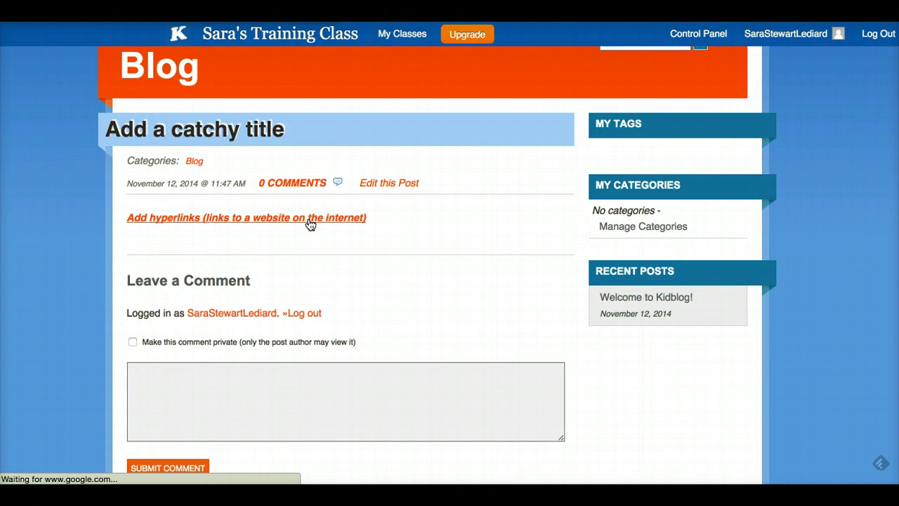
{"action": "left_click", "coordinate": [306, 222]}
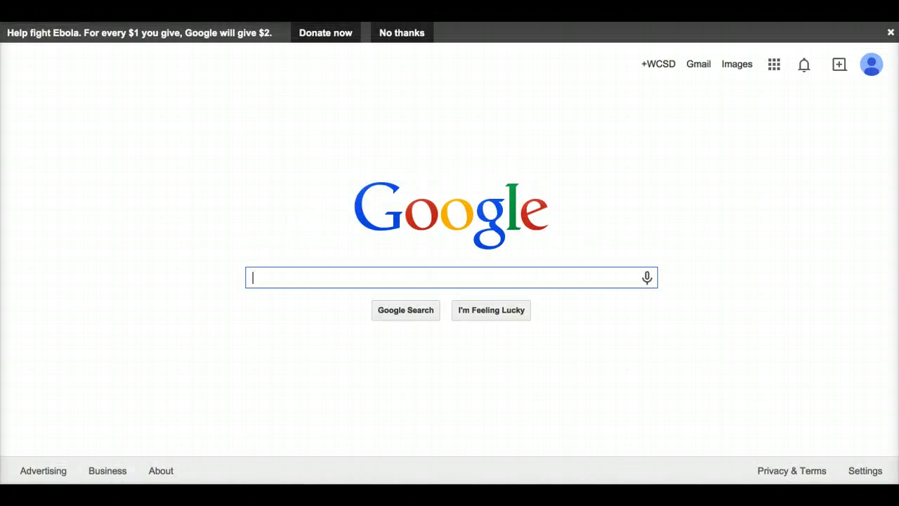
{"action": "key", "text": "super+bracketleft"}
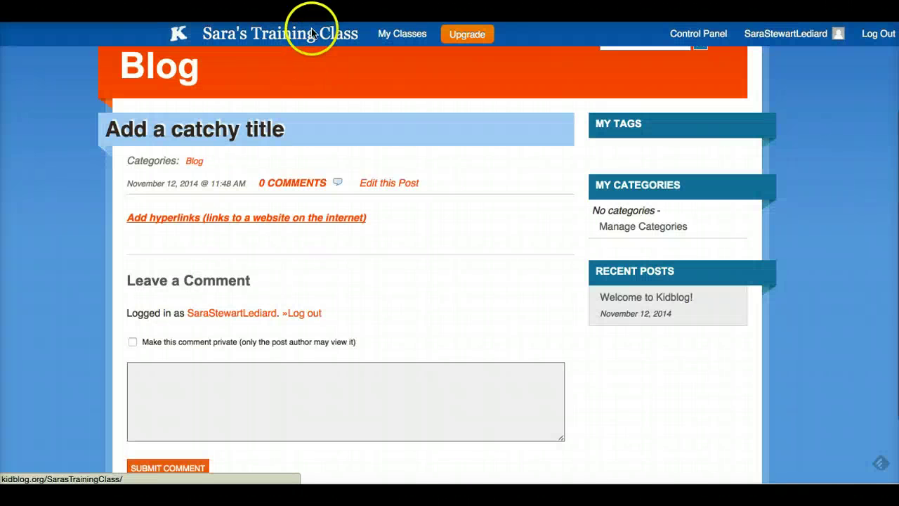